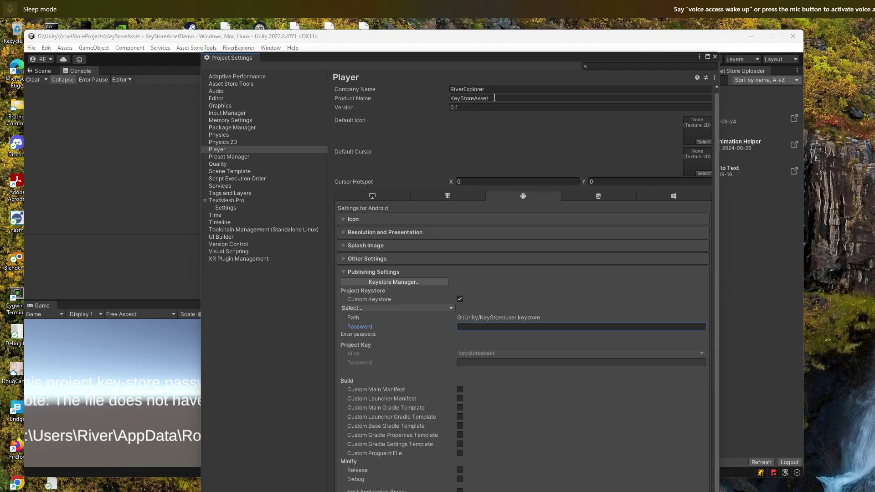
left_click_drag(495, 98, 473, 94)
left_click(441, 99)
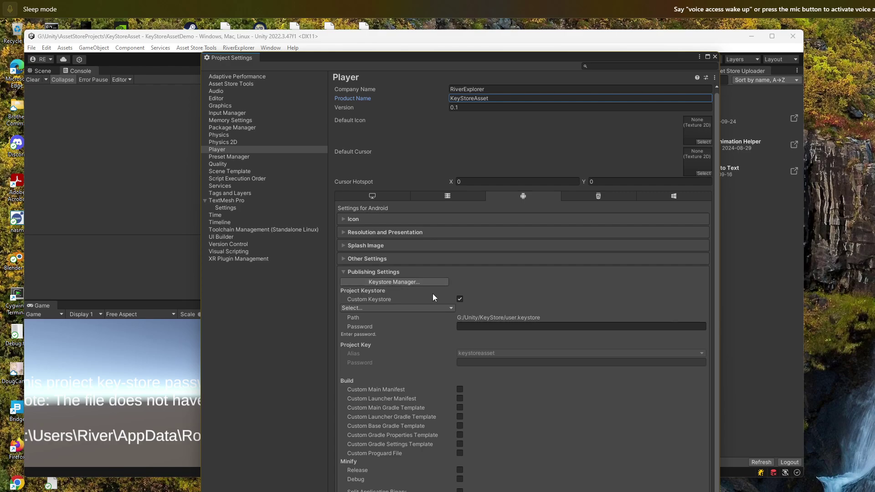
left_click(461, 300)
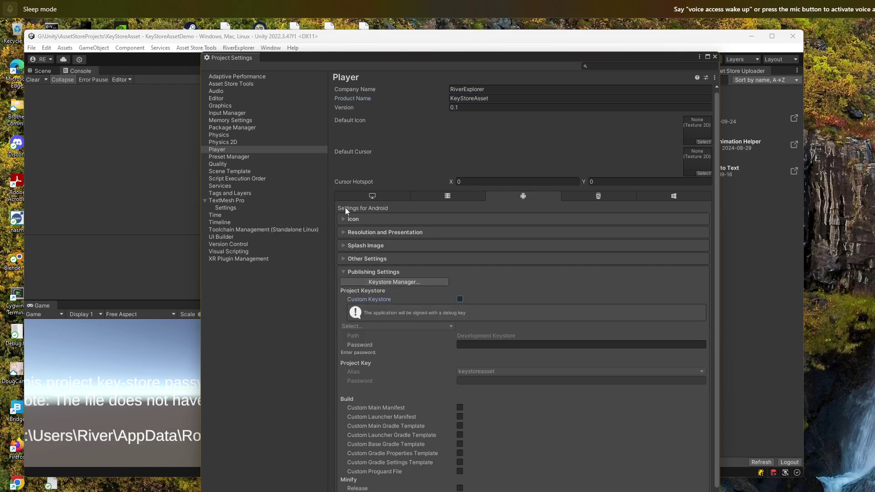
left_click(460, 299)
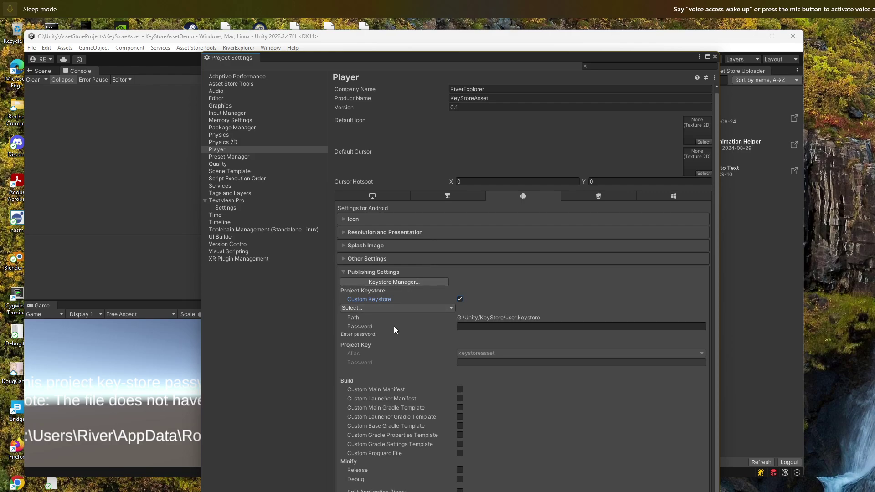
Choose the existing keystore file user.keystore from G:\Unity\KeyStore as the Android project keystore
left_click(370, 309)
left_click(368, 318)
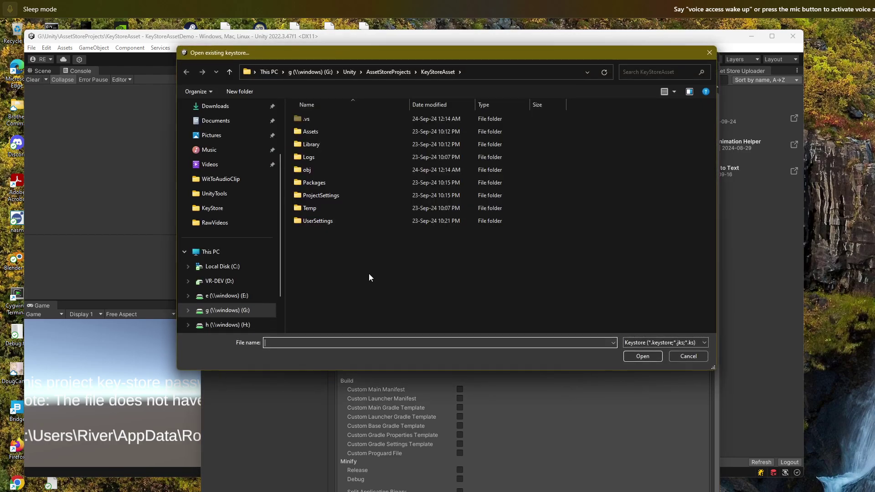
left_click(350, 72)
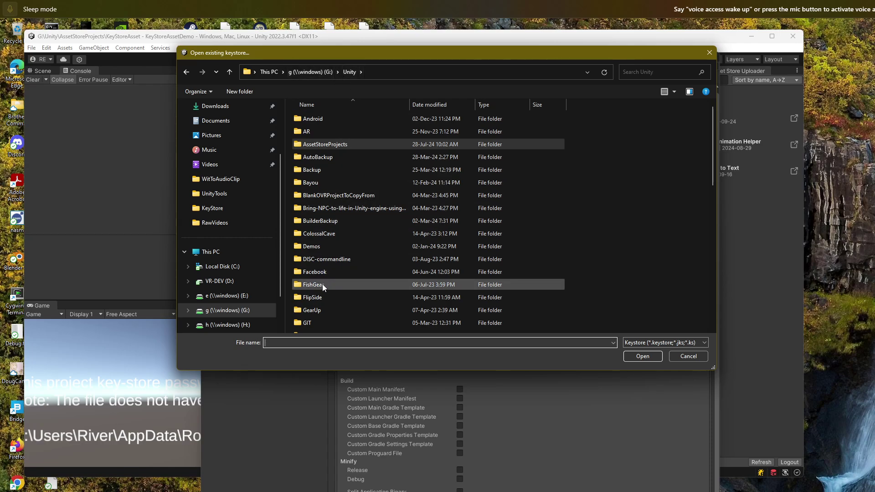
scroll(322, 286, "down", 2)
double_click(316, 304)
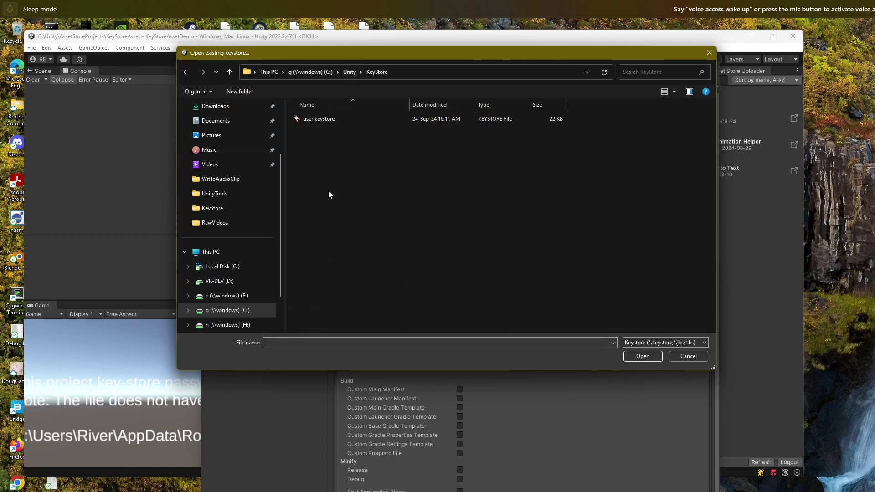
left_click(314, 118)
left_click(642, 356)
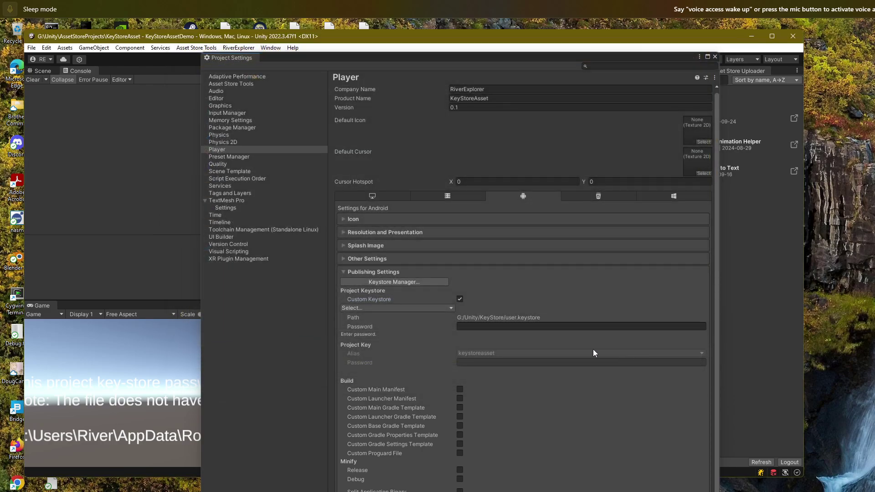
Enter the project keystore password in the Android publishing settings
left_click(517, 326)
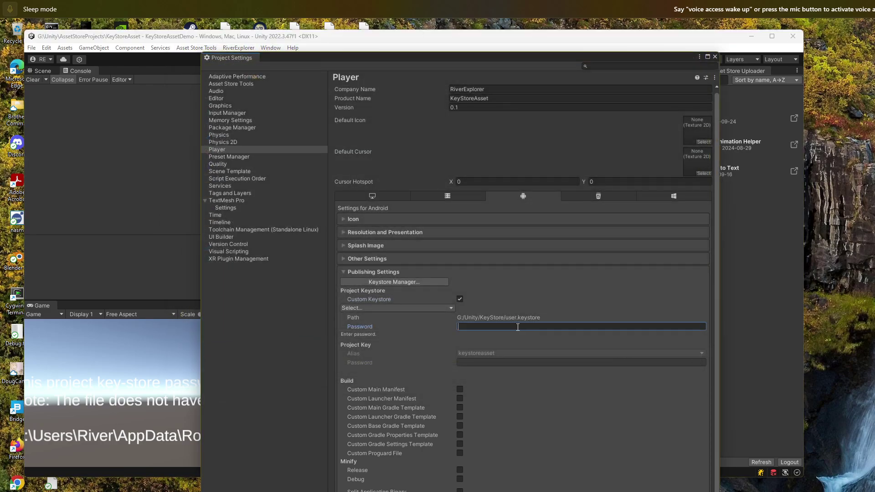
type("***************")
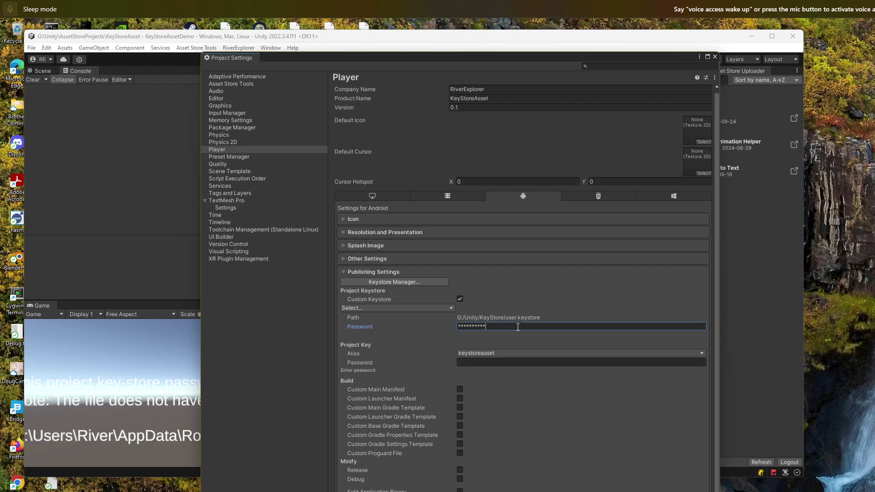
key("Tab")
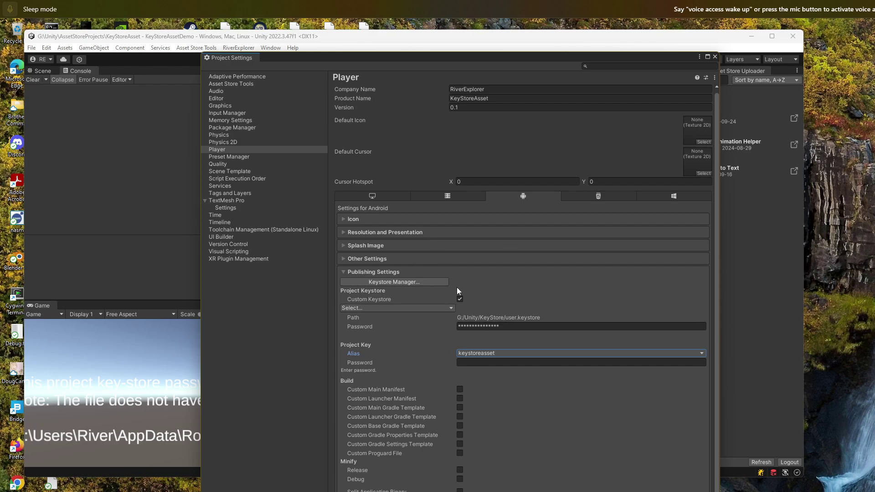
Select the keystoreasset alias for the project key and enter the key's password
left_click(482, 354)
left_click(490, 435)
left_click(473, 364)
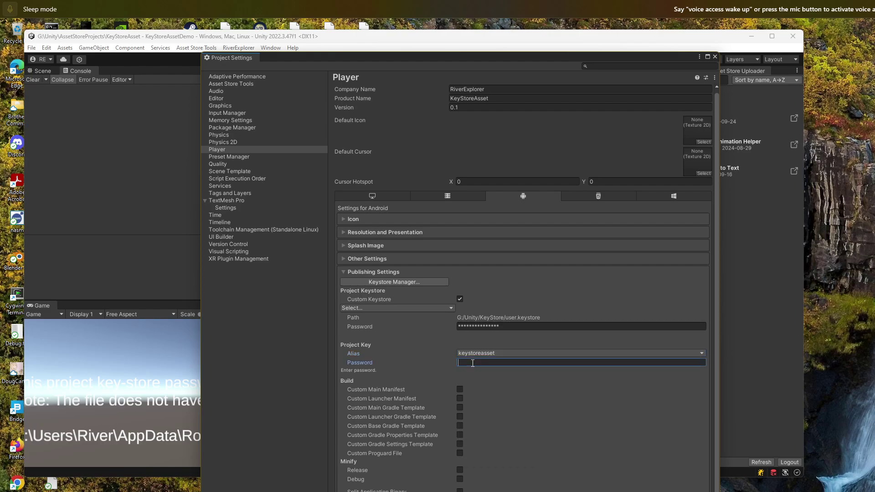
type("********************")
key("Tab")
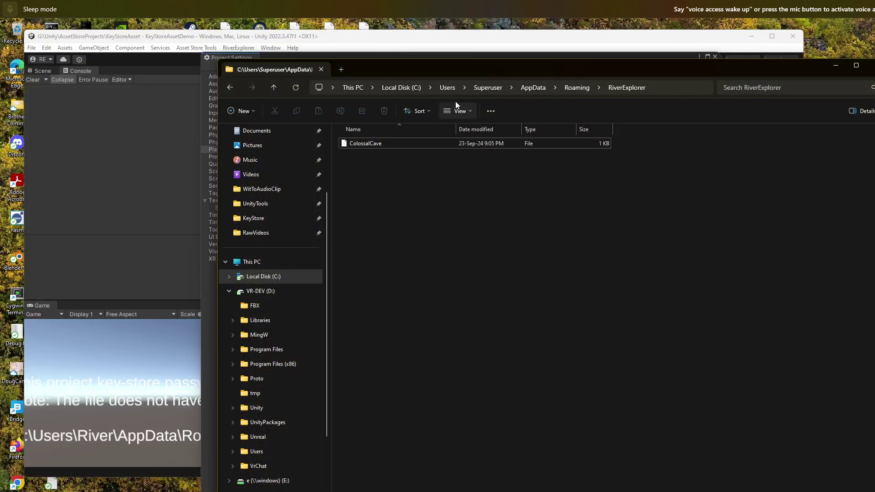
In File Explorer, create a text document named KeyStoreAsset.txt in the AppData\Roaming\RiverExplorer folder
left_click_drag(443, 64, 373, 70)
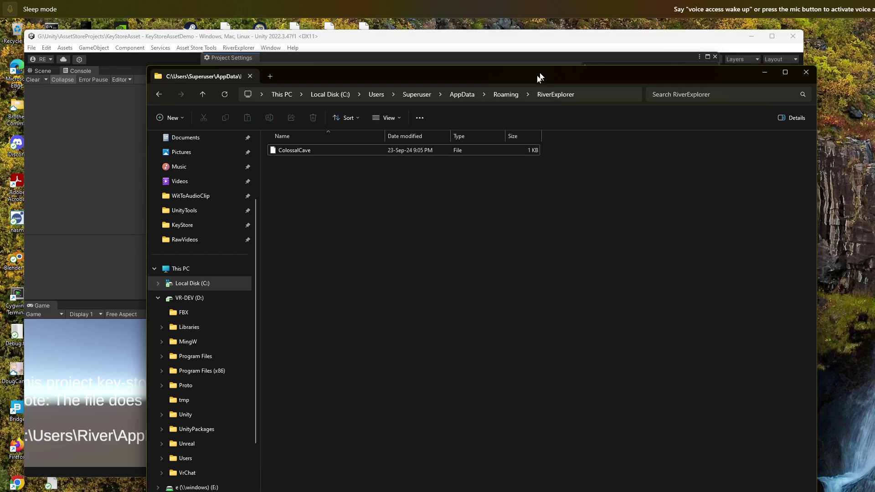
left_click_drag(539, 77, 464, 130)
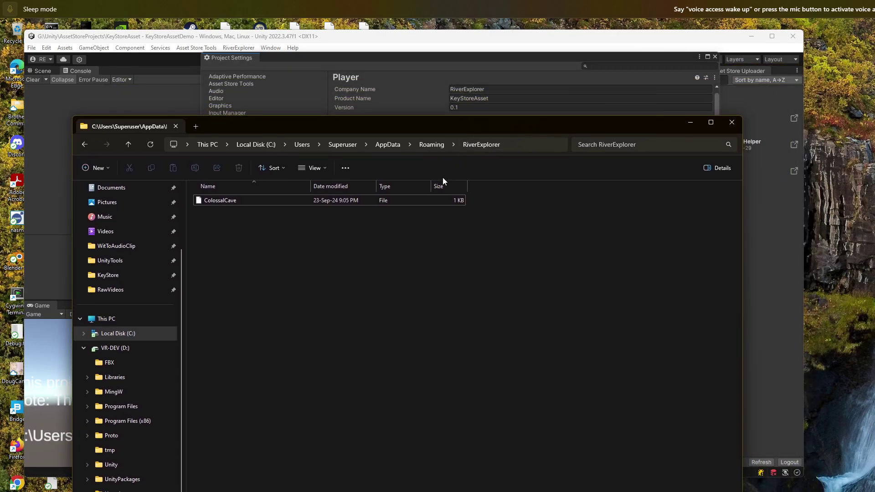
right_click(220, 225)
mouse_move(257, 284)
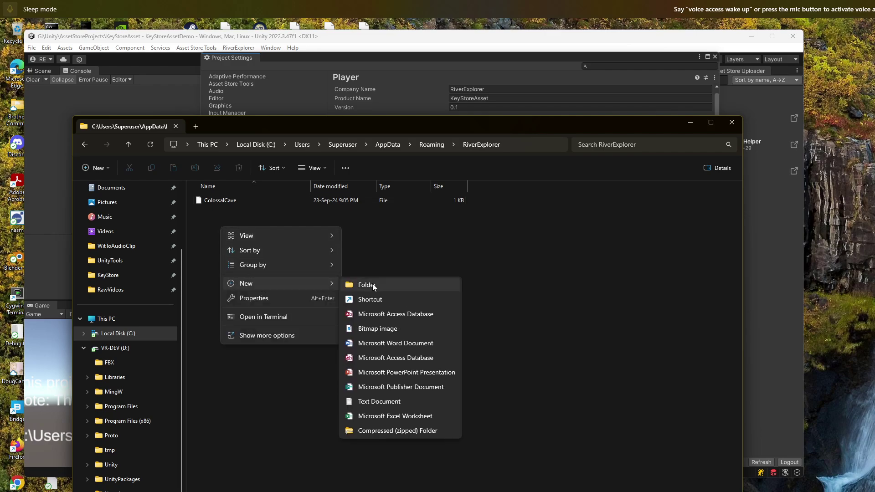
left_click(392, 400)
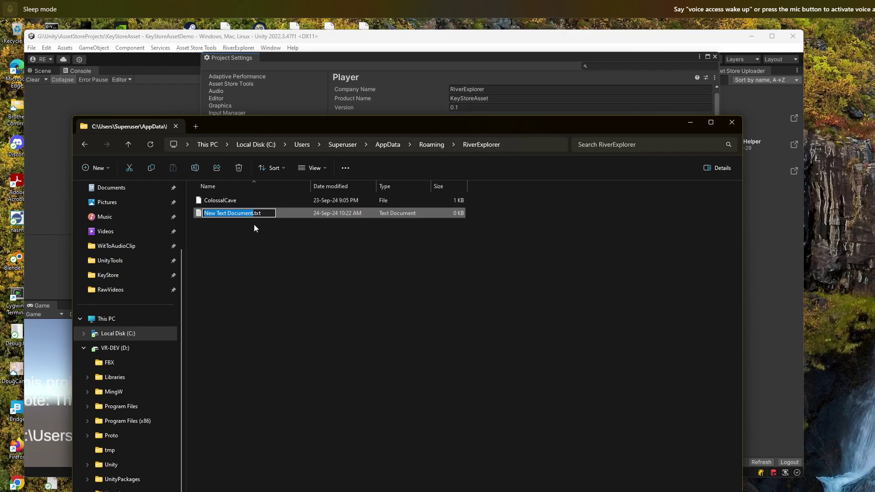
type("KeySto")
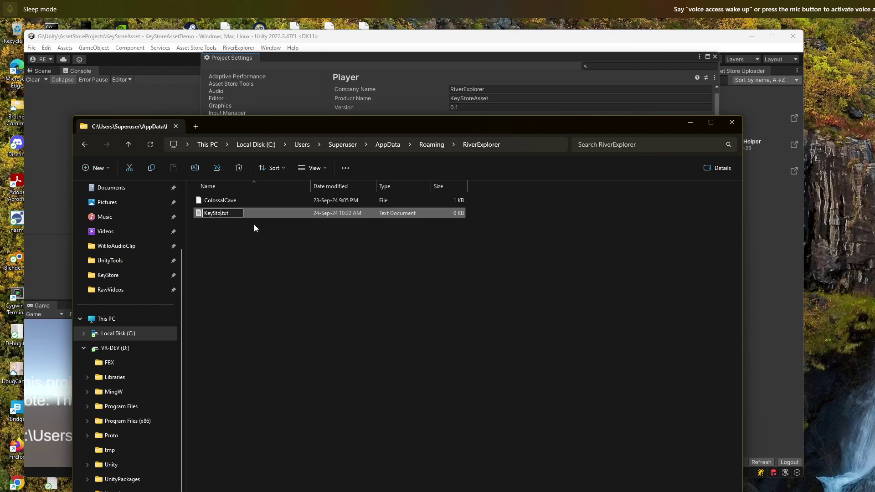
type("reAsset")
key("Return")
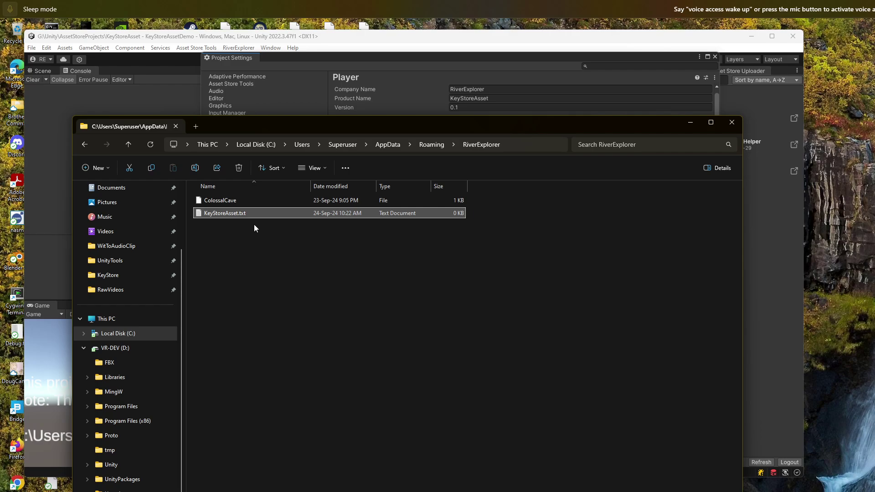
Open KeyStoreAsset.txt in Notepad and view the sample lines for keystore password, app password and keystore path, closing Notepad when done
double_click(224, 213)
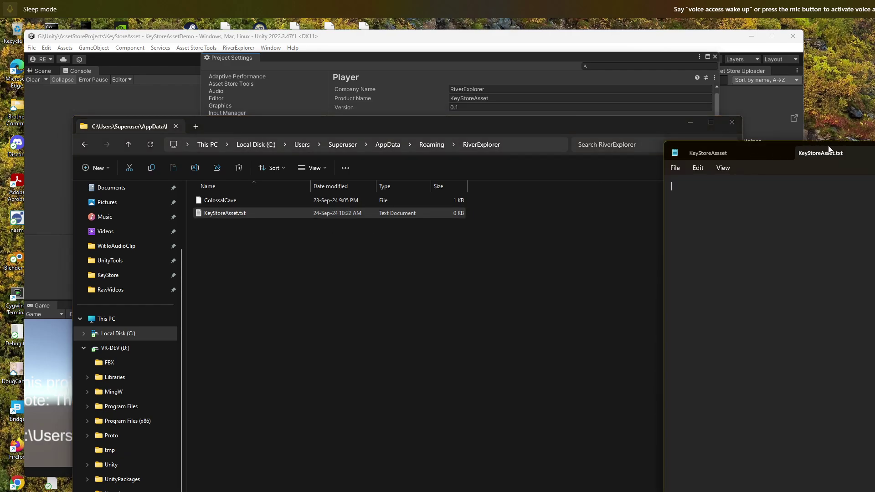
key("ctrl+v")
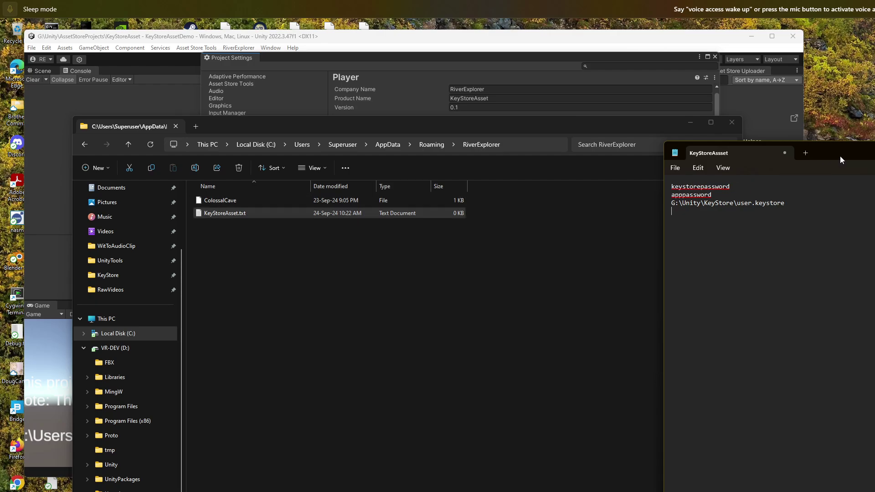
left_click_drag(841, 156, 442, 173)
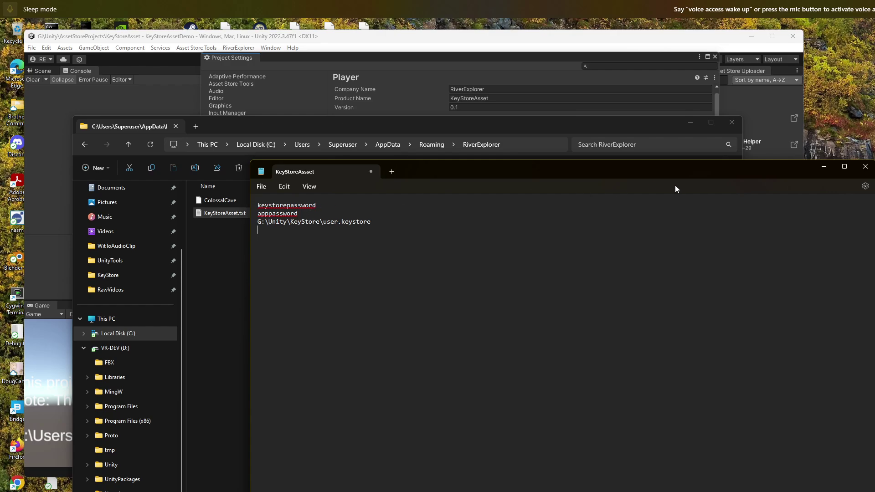
left_click(865, 166)
Rename KeyStoreAsset.txt to KeyStoreAsset without an extension, accept the extension change, and return to Unity's Project Settings
right_click(236, 217)
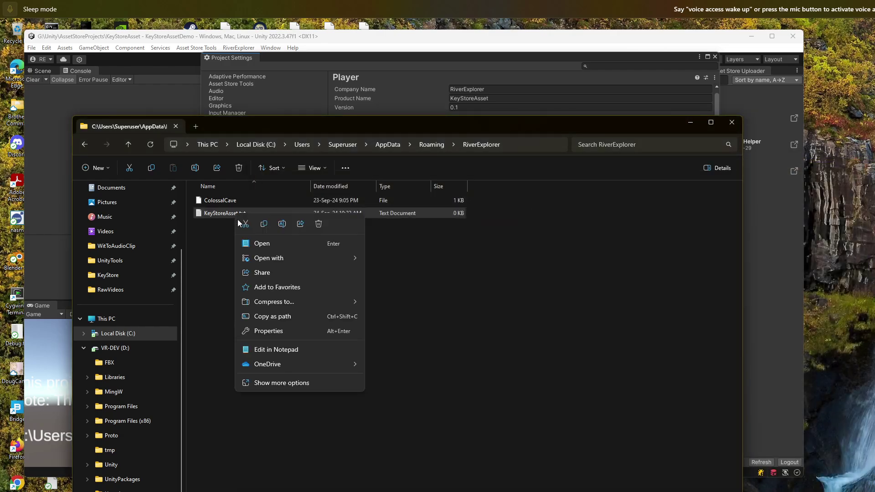
left_click(281, 382)
left_click(269, 402)
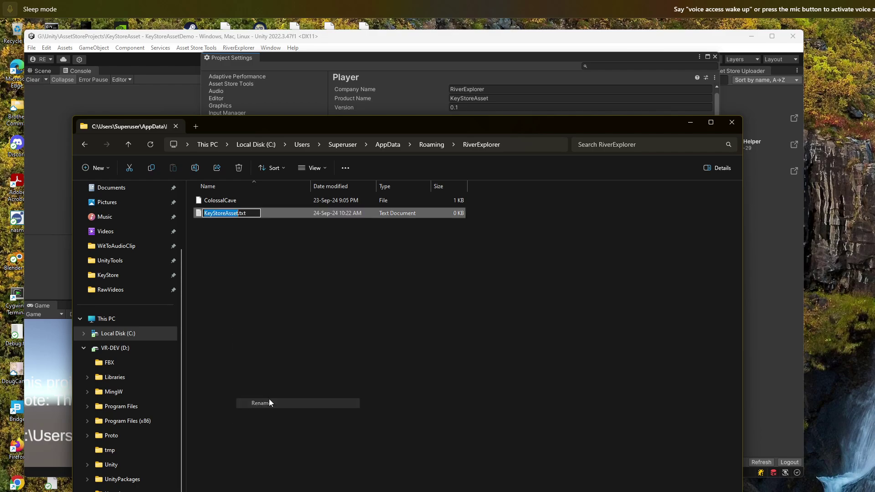
left_click(253, 213)
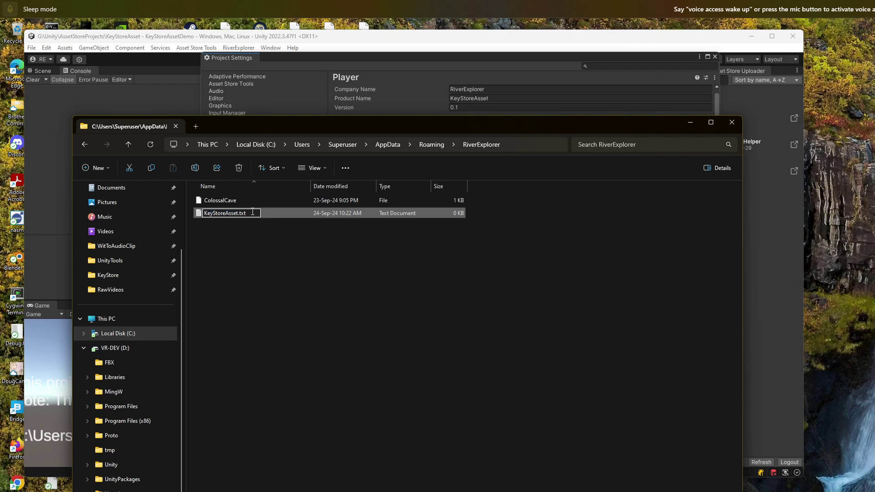
key("BackSpace")
key("BackSpace")
key("BackSpace")
key("Return")
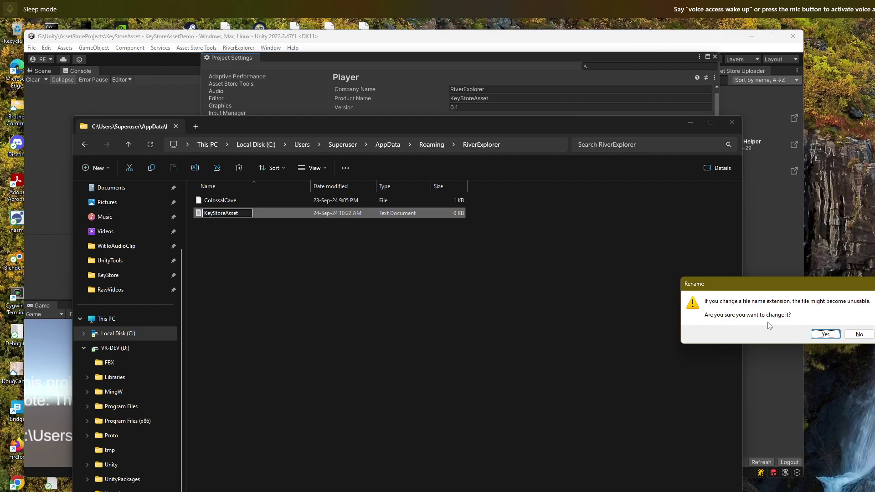
left_click_drag(782, 285, 567, 279)
left_click(611, 328)
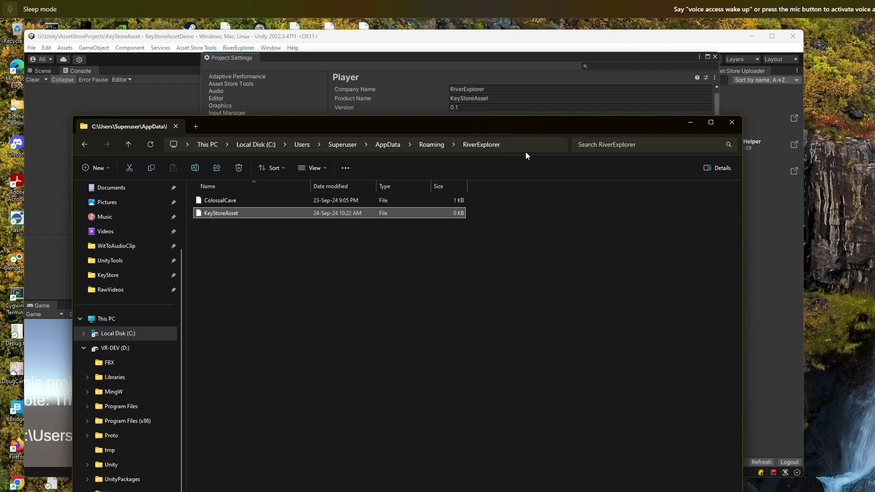
left_click(732, 122)
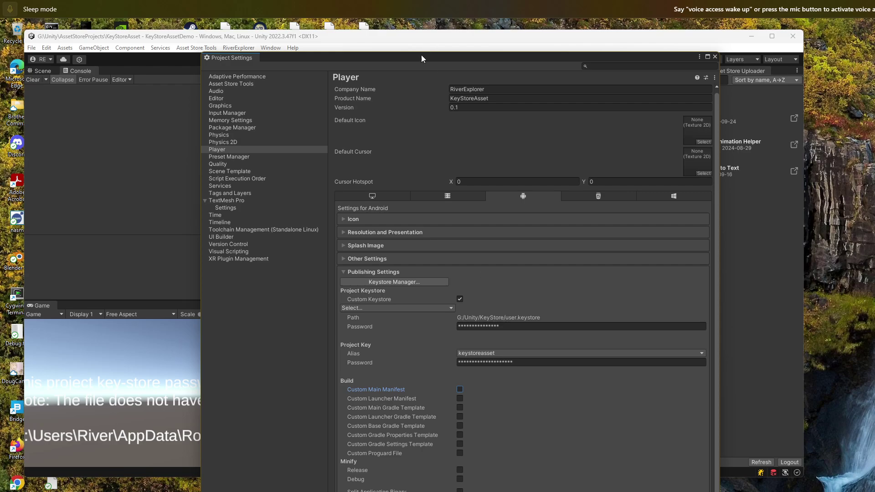
left_click_drag(402, 62, 371, 80)
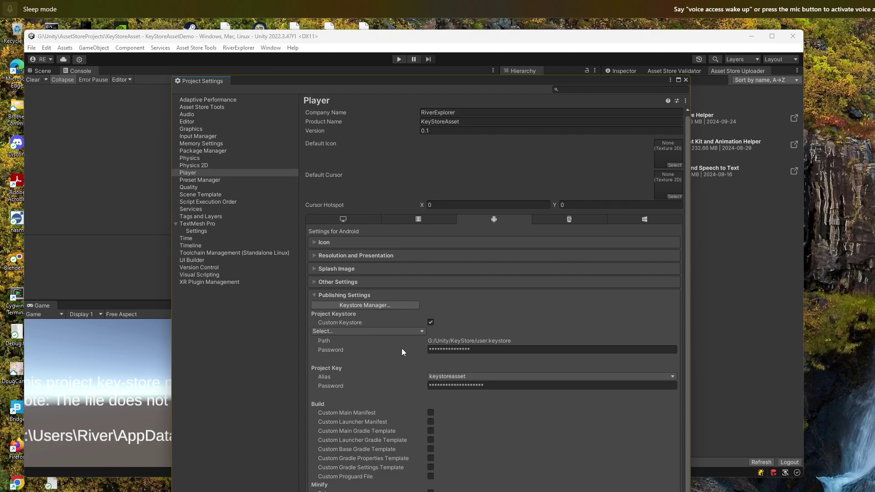